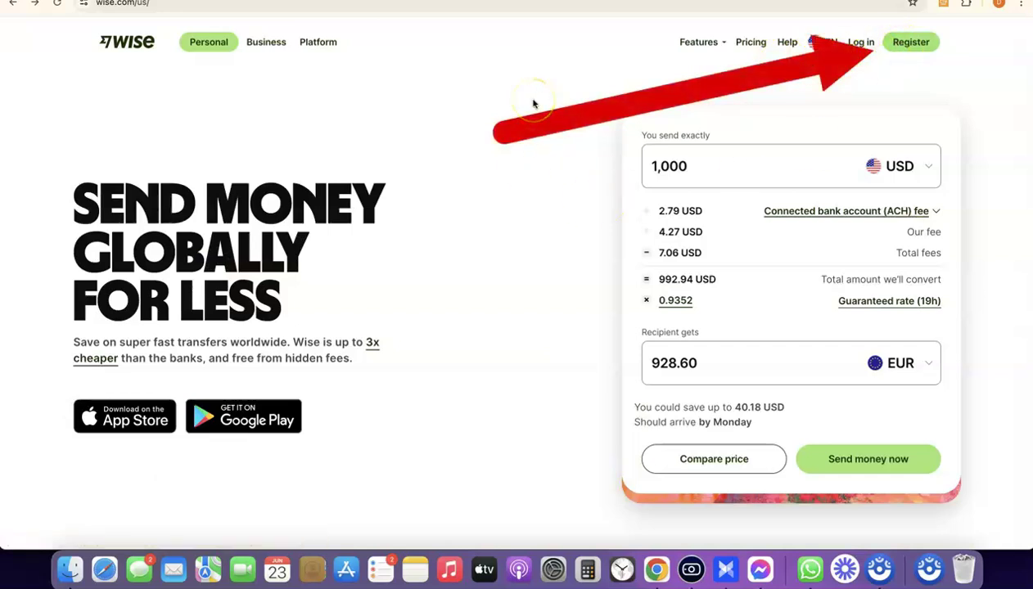
Send exactly 100 USD and switch the recipient currency to GBP, receiving 77.85 GBP.
double_click(700, 163)
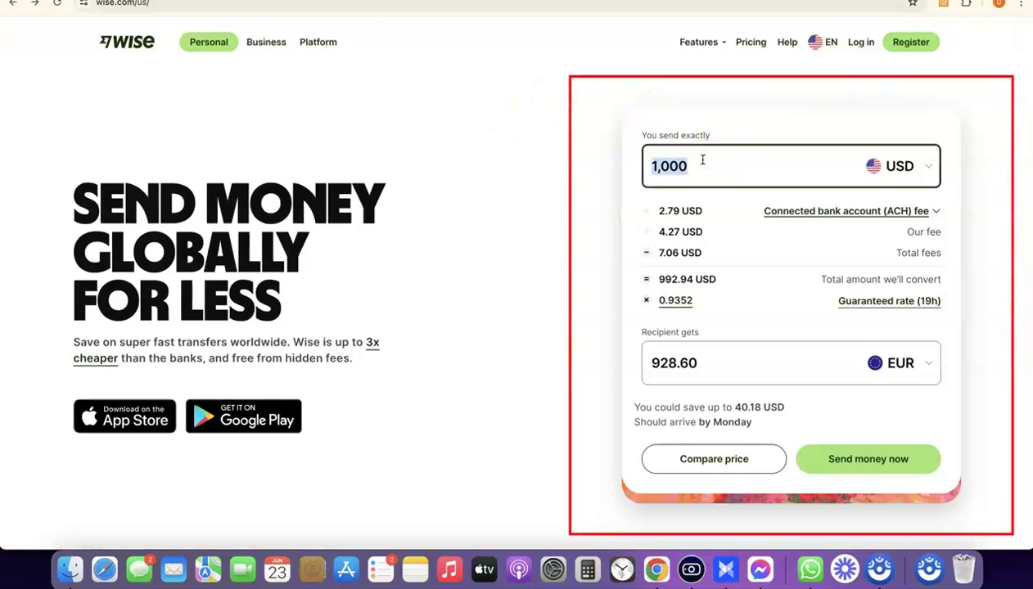
type("100")
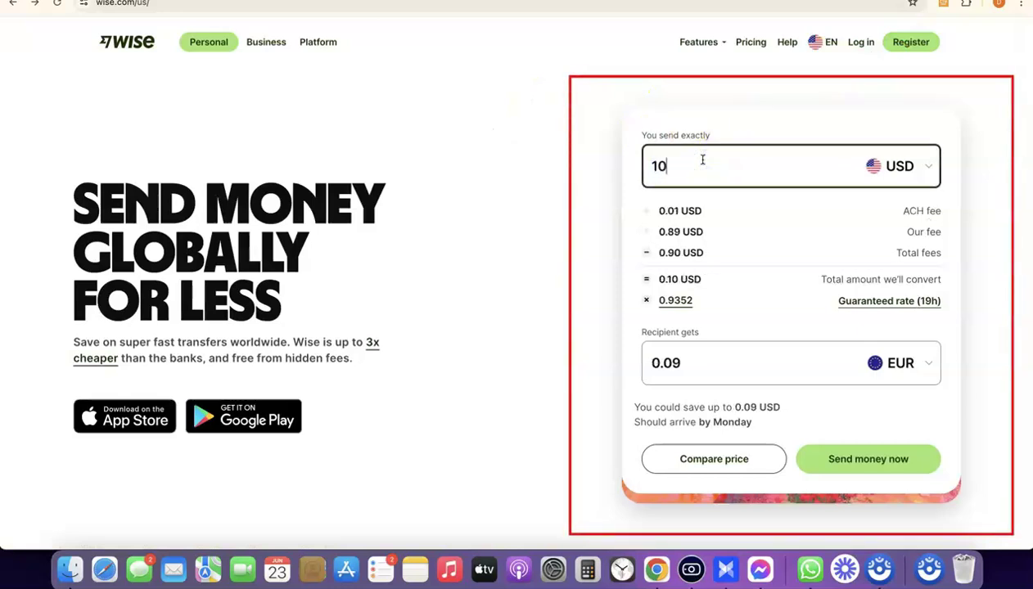
left_click(924, 363)
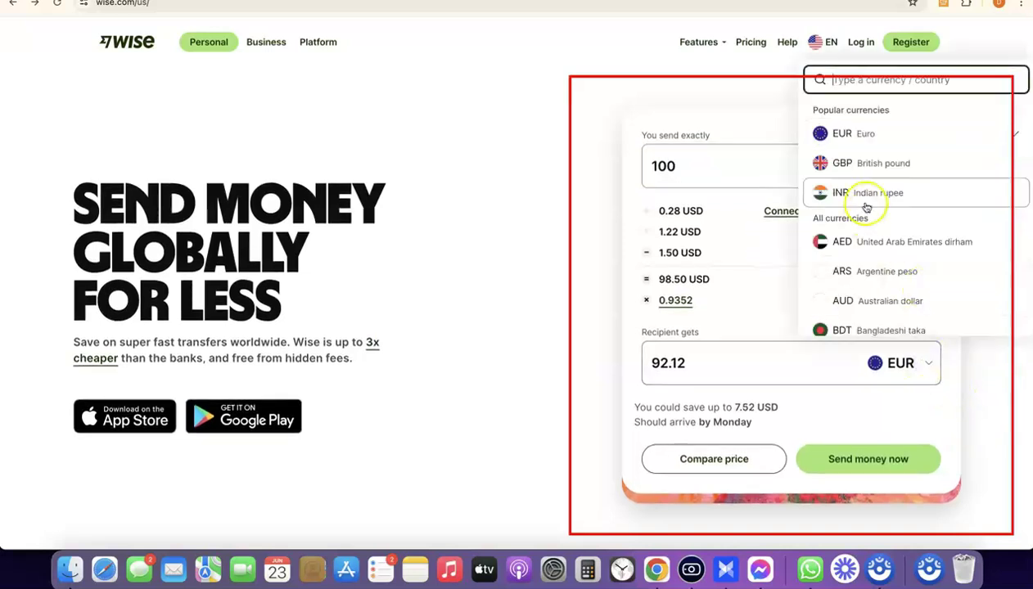
left_click(869, 163)
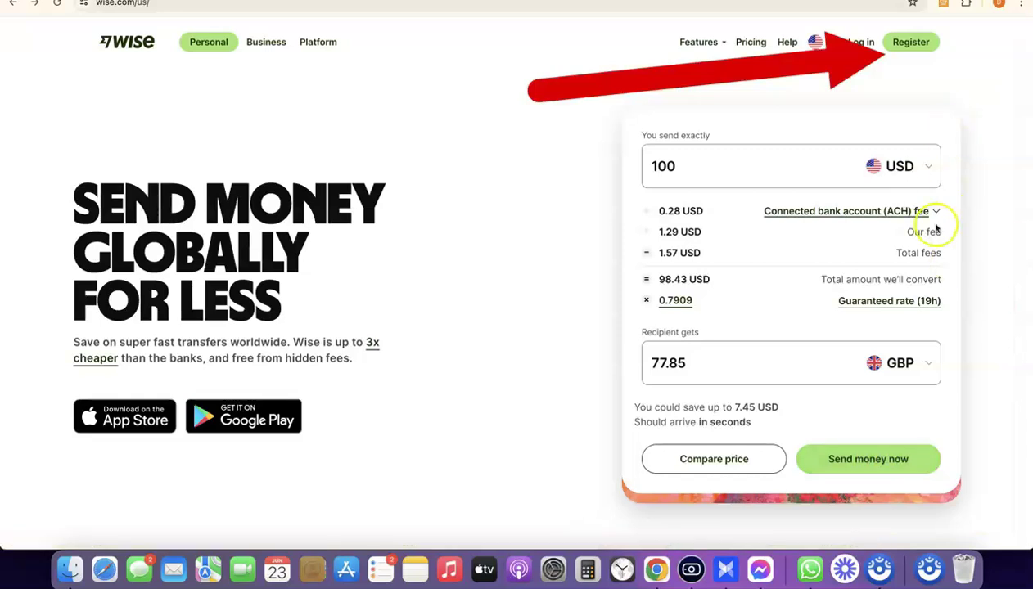
Start registering a Wise account with the saved autofill email address and submit it.
left_click(908, 47)
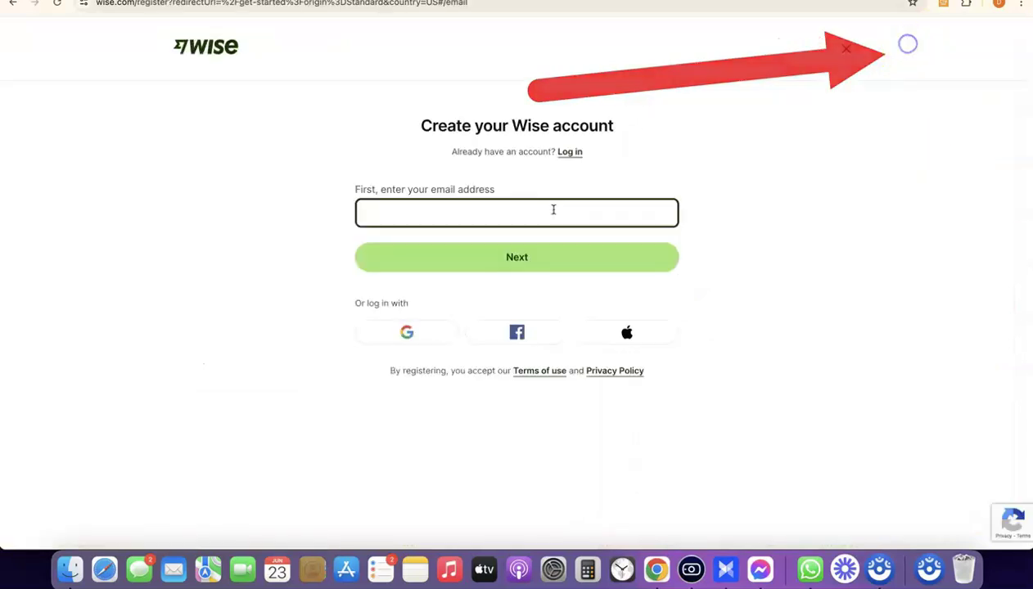
left_click(514, 213)
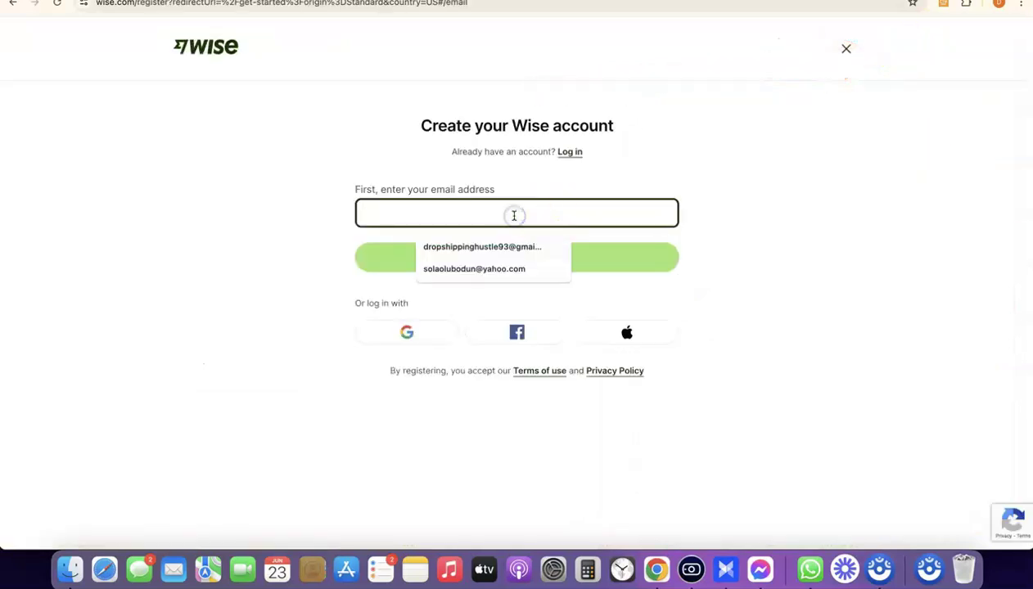
key("Down")
key("Return")
left_click(532, 213)
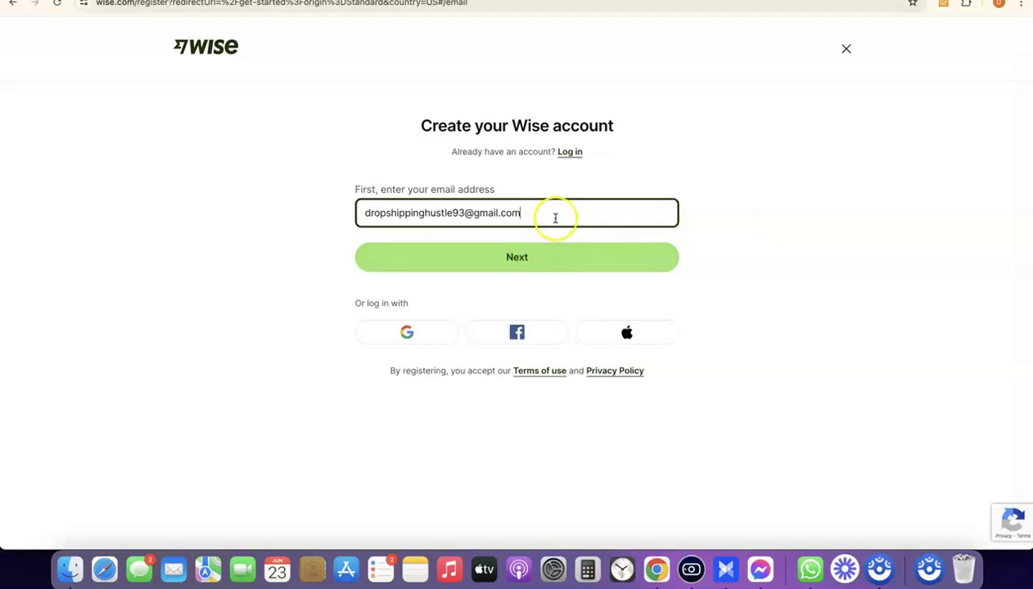
left_click(516, 262)
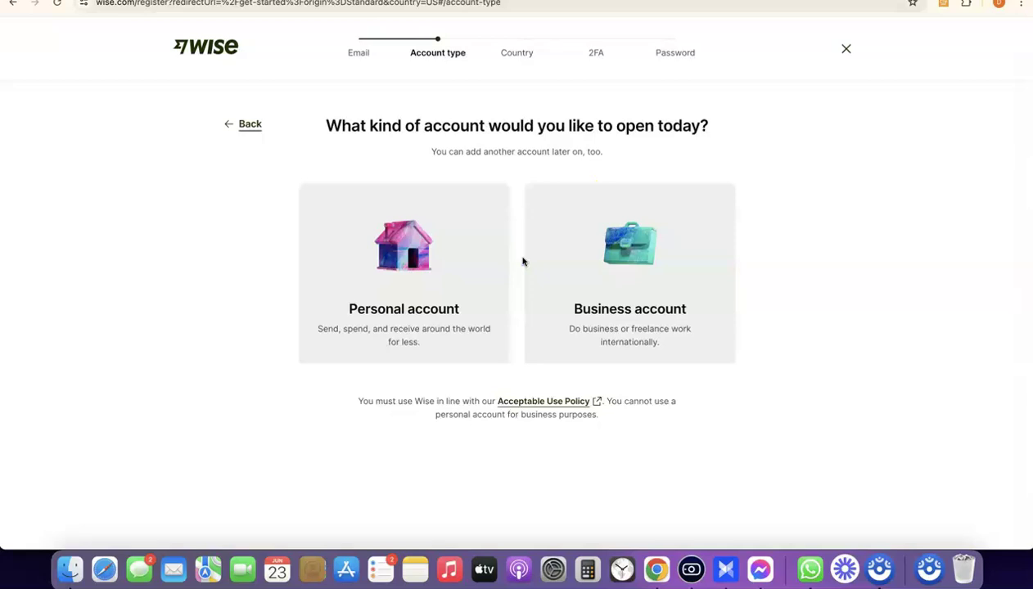
Choose Personal account as the account type.
left_click(458, 256)
left_click(403, 276)
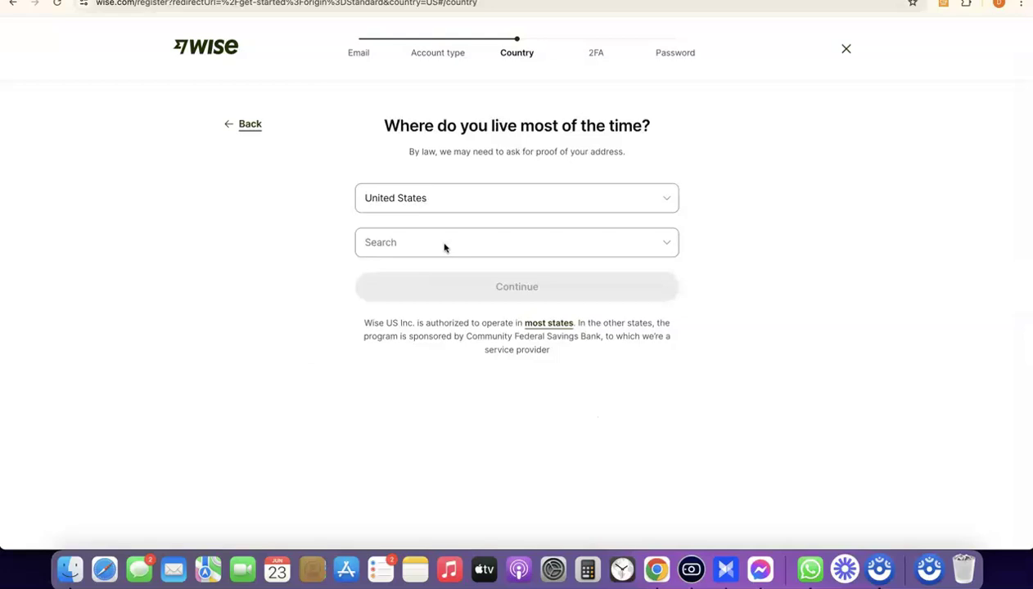
Keep United States as country of residence, search for and pick the state, then continue.
left_click(668, 202)
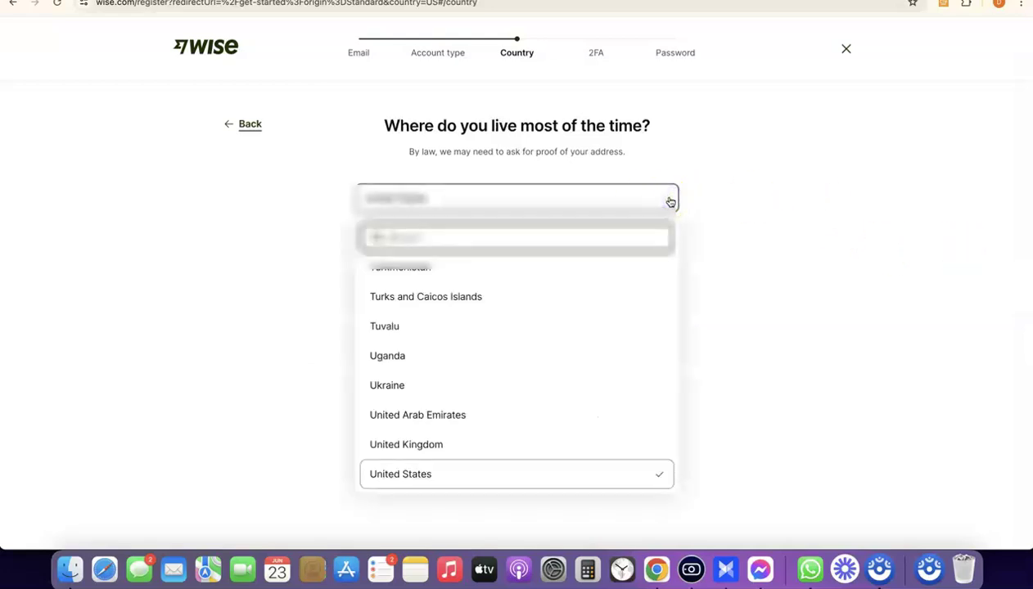
left_click(668, 202)
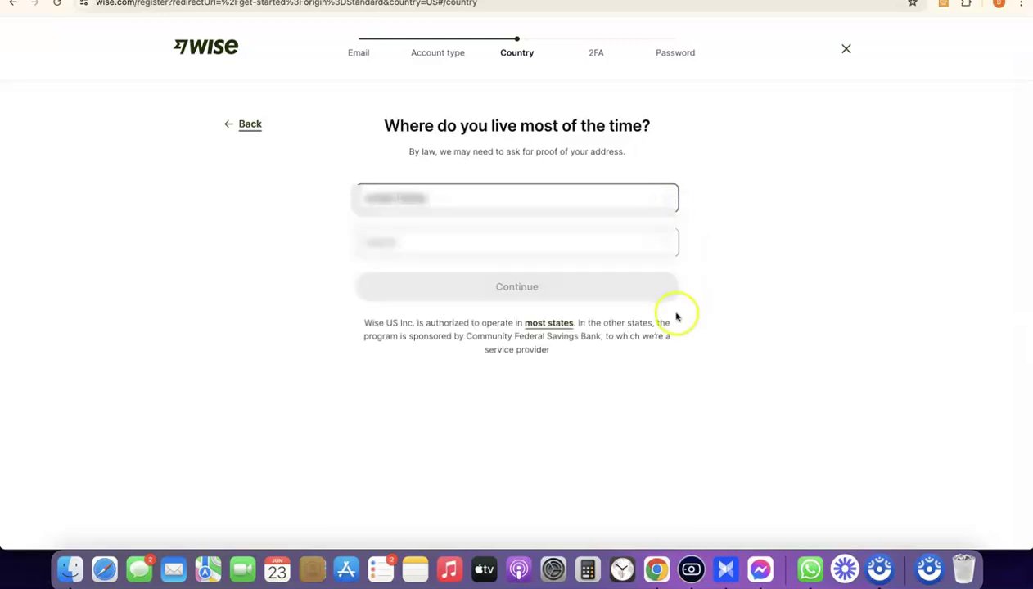
left_click(664, 246)
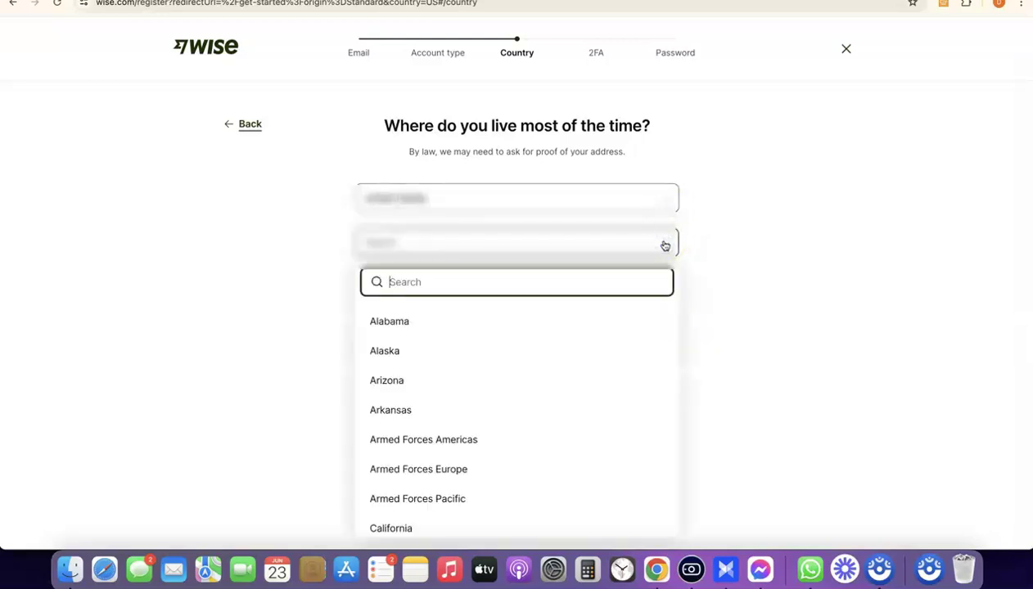
left_click(461, 283)
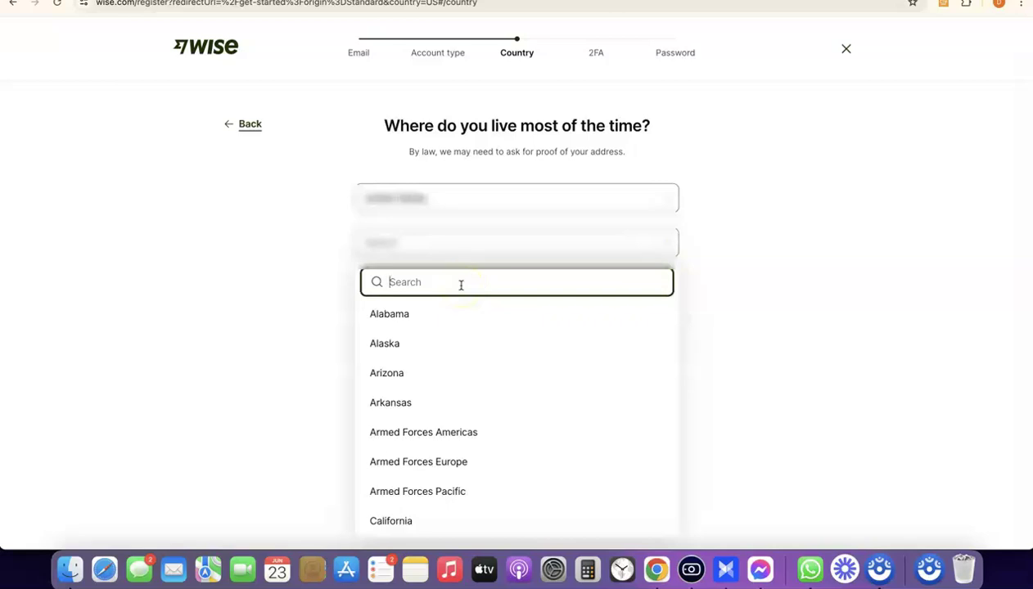
left_click(479, 246)
left_click(521, 299)
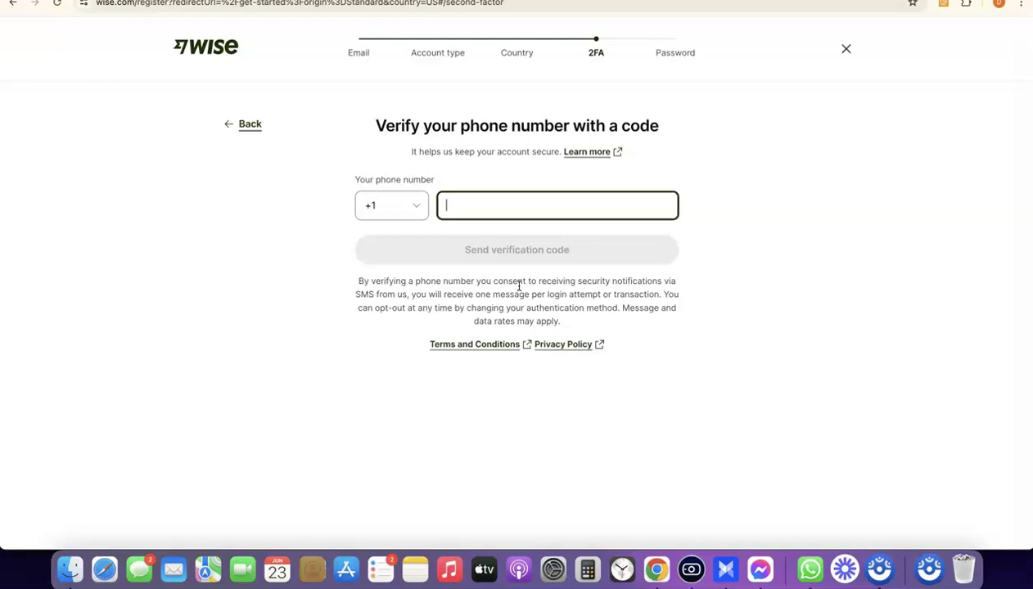
Paste the phone number after the +1 code and send the verification code.
left_click(463, 205)
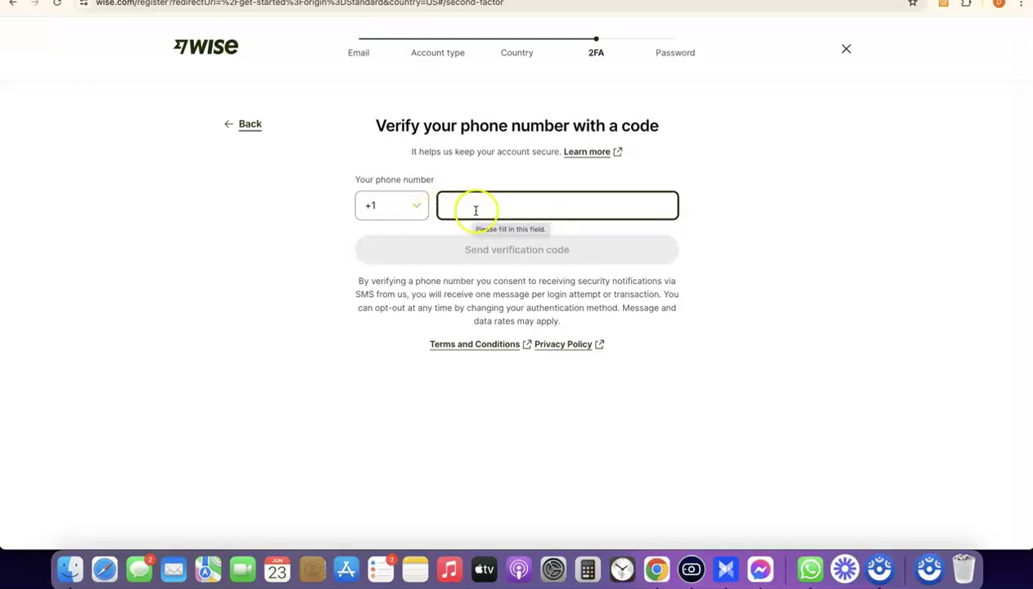
key("super+v")
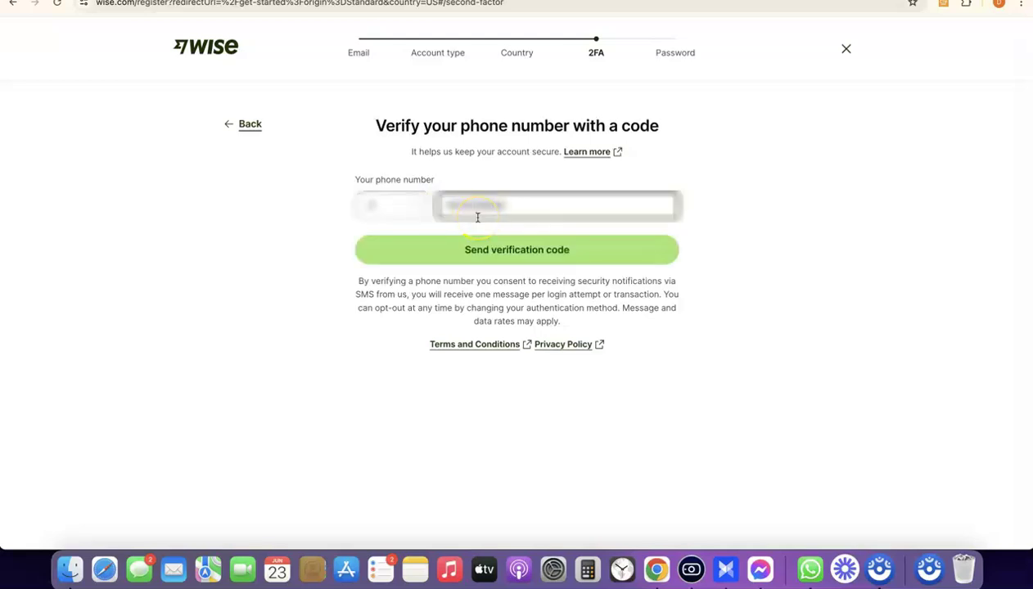
left_click(480, 280)
left_click(480, 261)
left_click(502, 261)
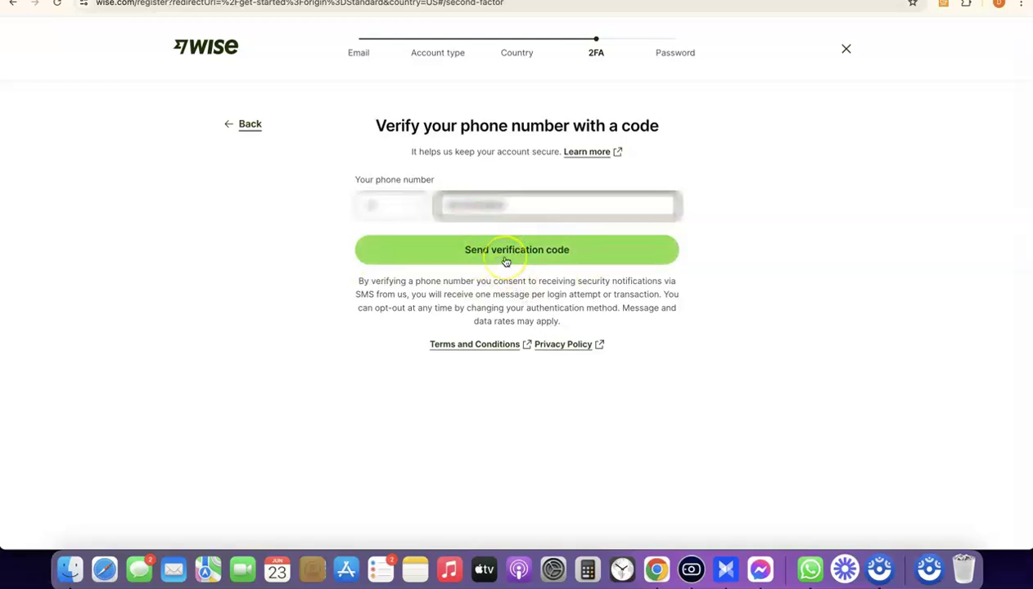
left_click(486, 245)
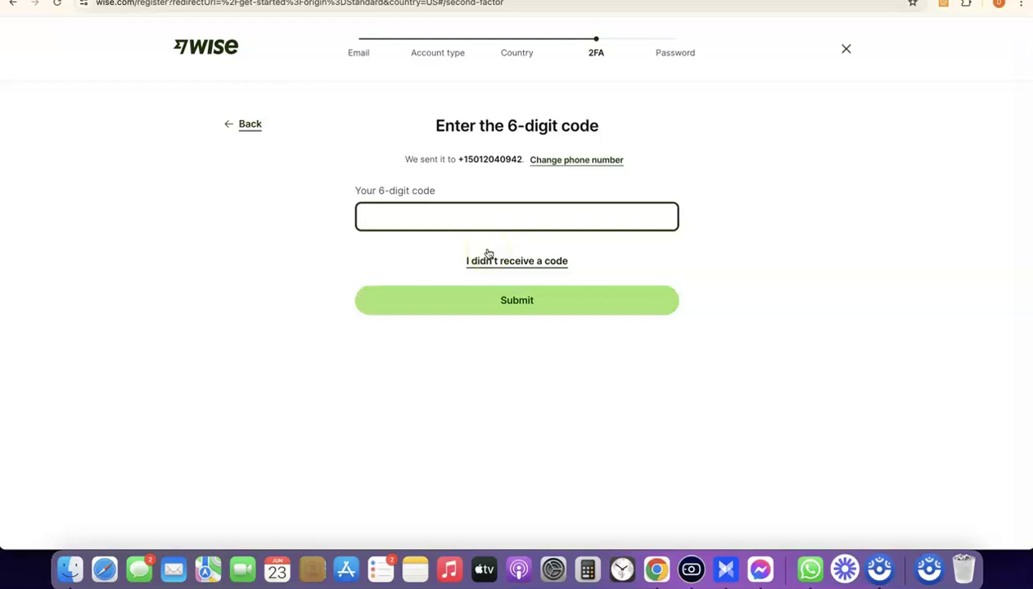
Enter the received 6-digit verification code and submit it.
left_click(466, 222)
left_click(462, 228)
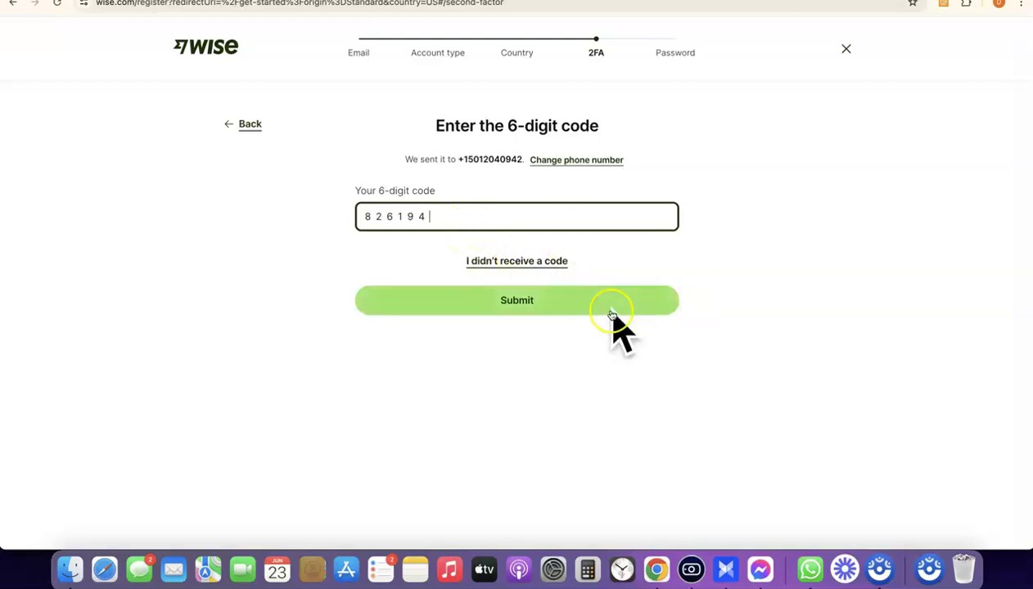
scroll(509, 299, "up", 5)
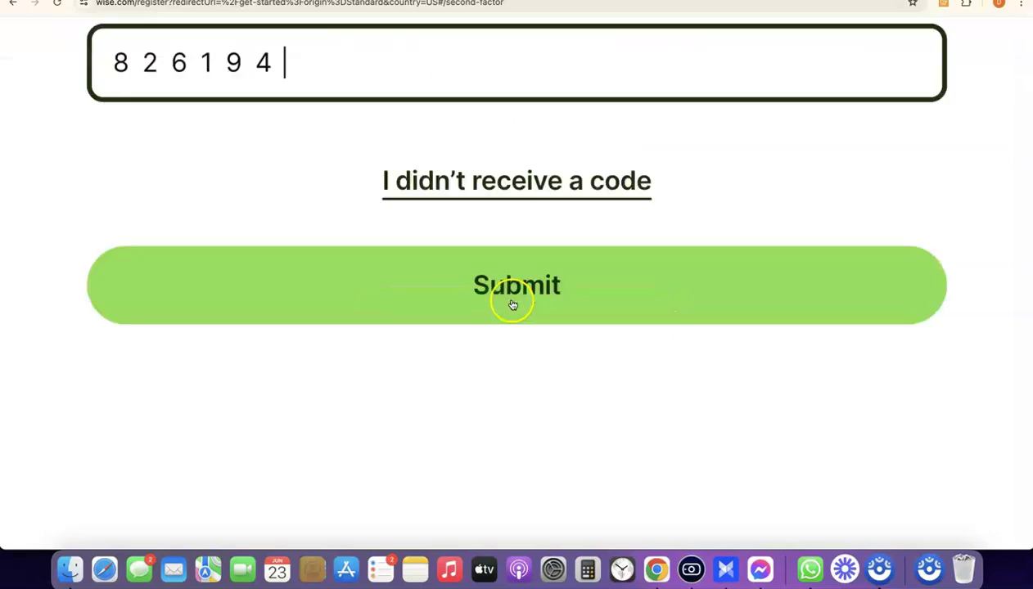
left_click(513, 301)
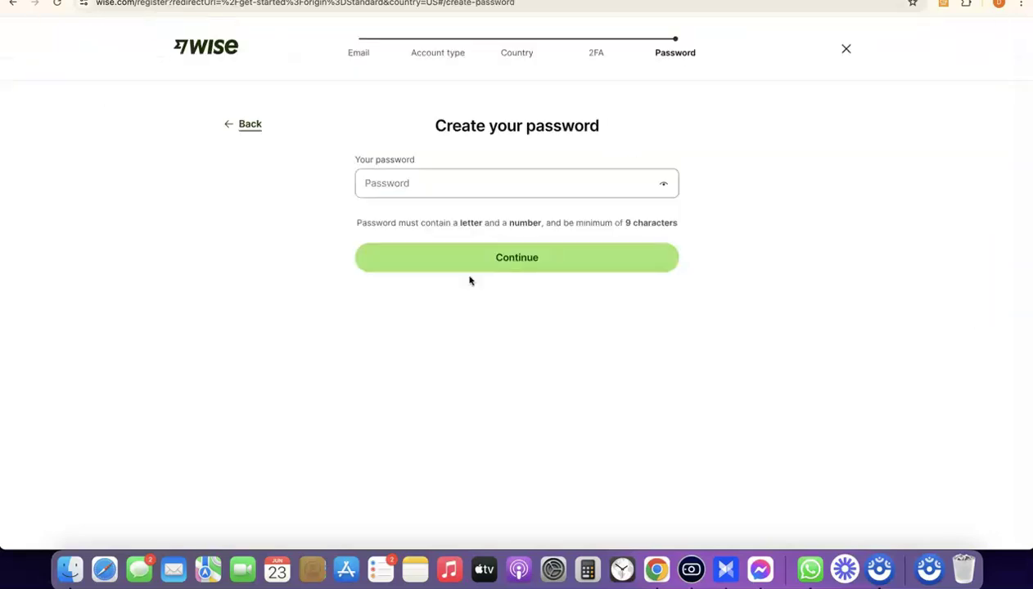
Use Chrome's suggested strong password for the account and continue.
left_click(454, 183)
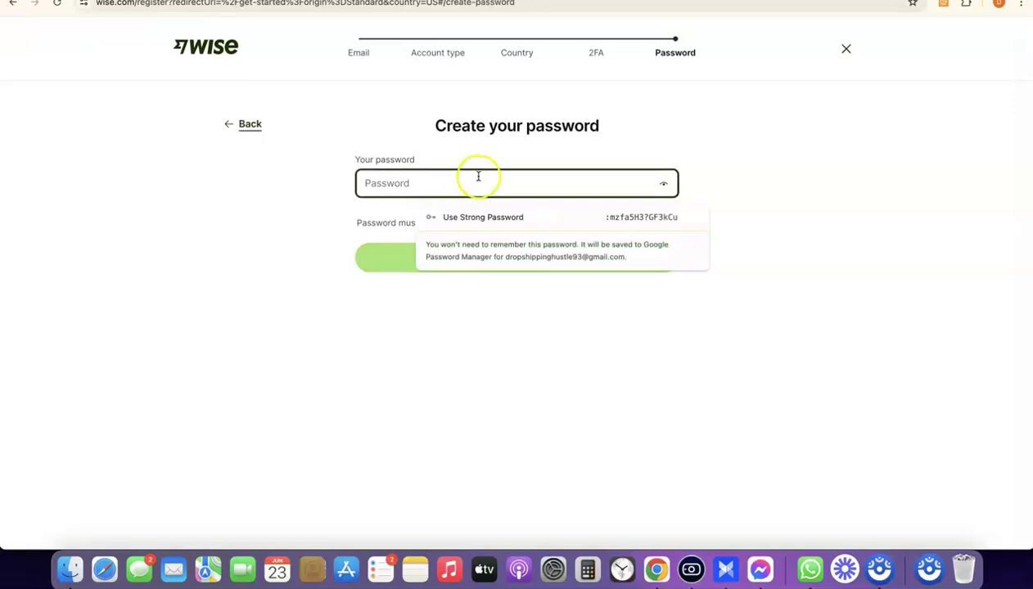
left_click(483, 217)
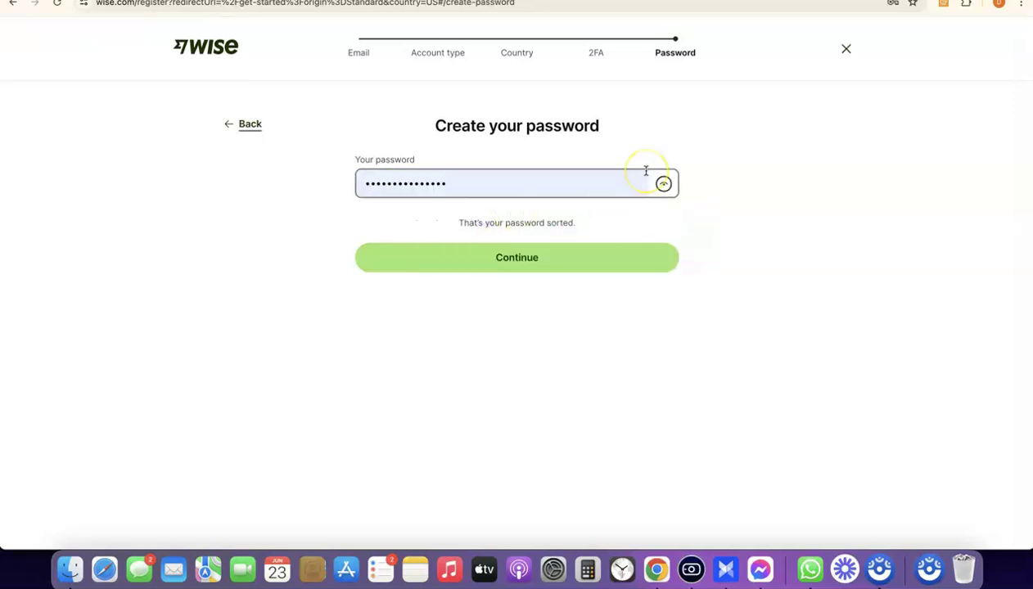
left_click(524, 257)
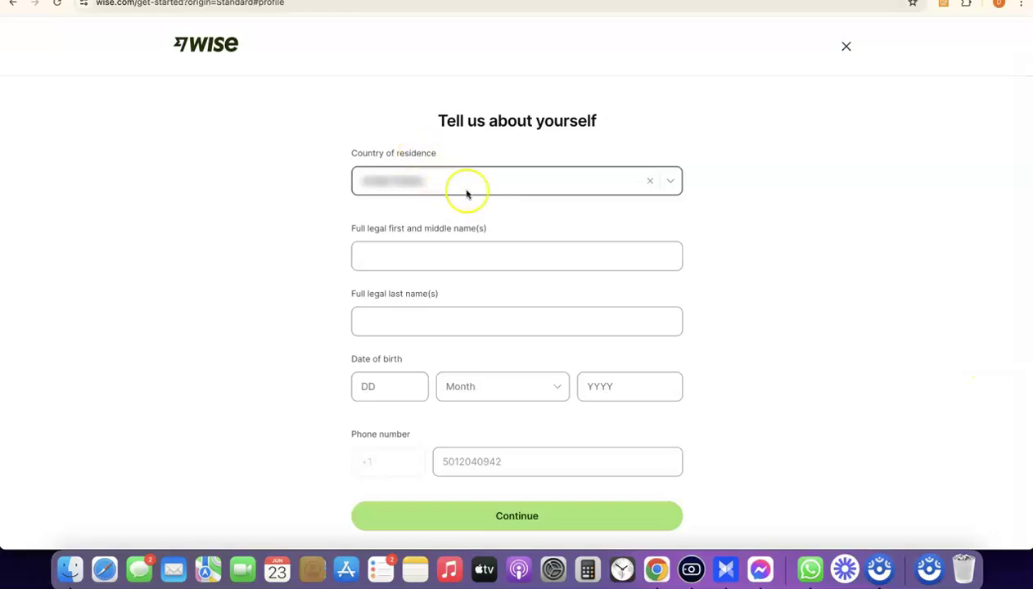
Fill in the first, middle and last names and date of birth, then submit the profile.
left_click(467, 262)
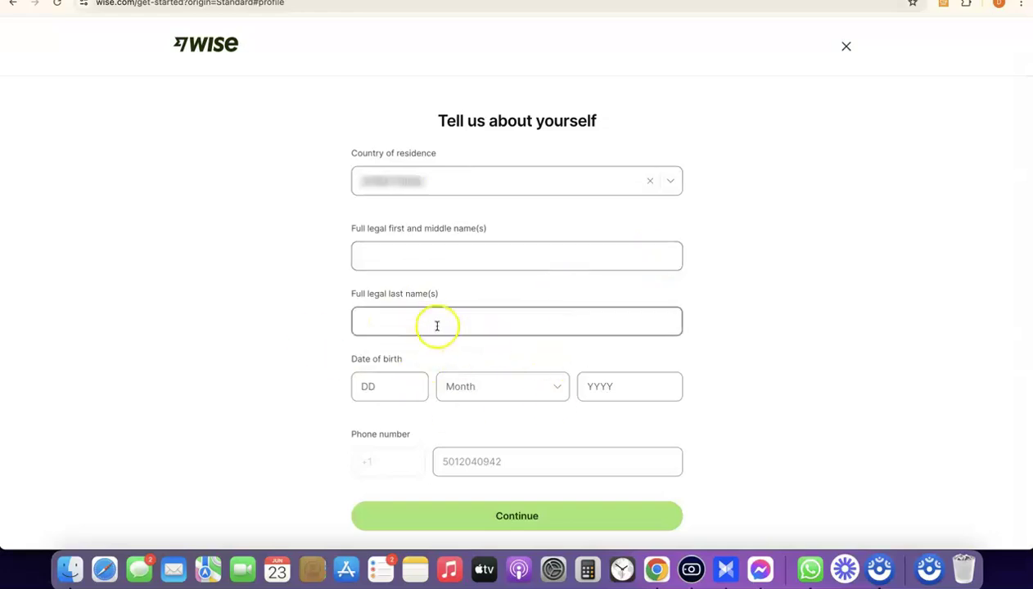
left_click(376, 386)
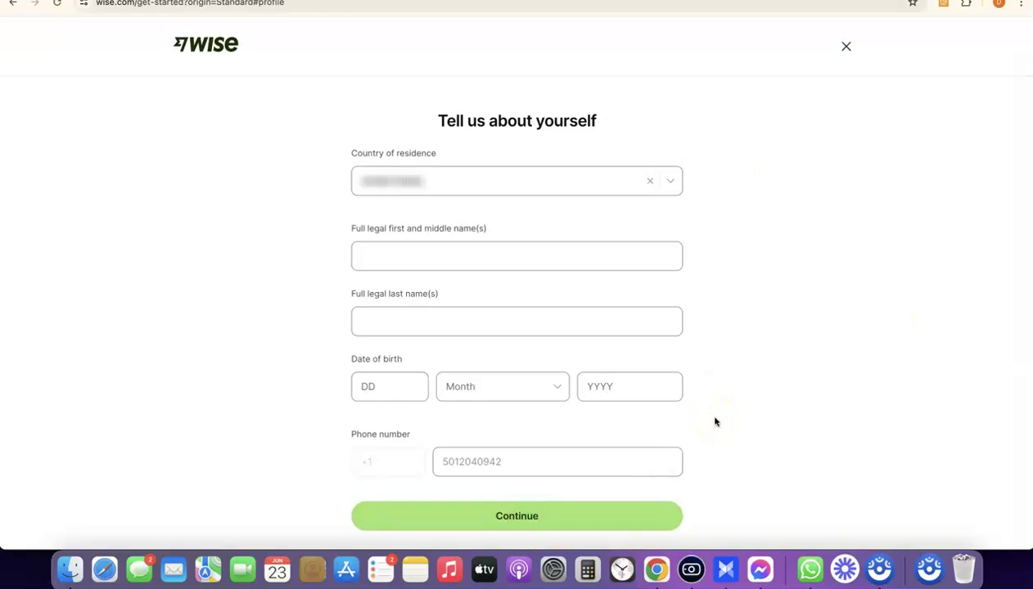
left_click(734, 196)
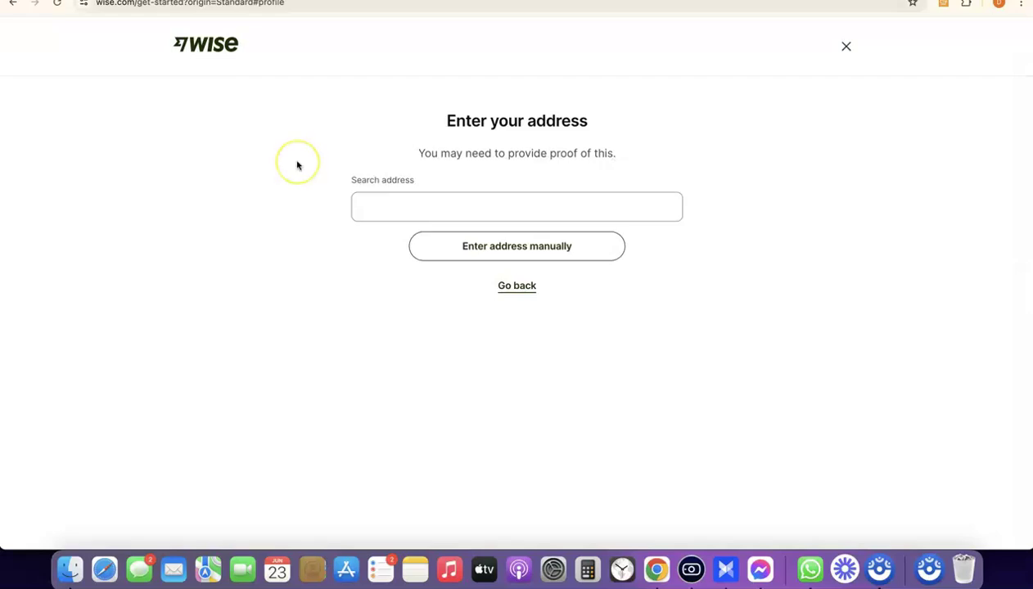
Paste the home address into the search, pick the matching suggestion and confirm it.
left_click(499, 206)
key("super+v")
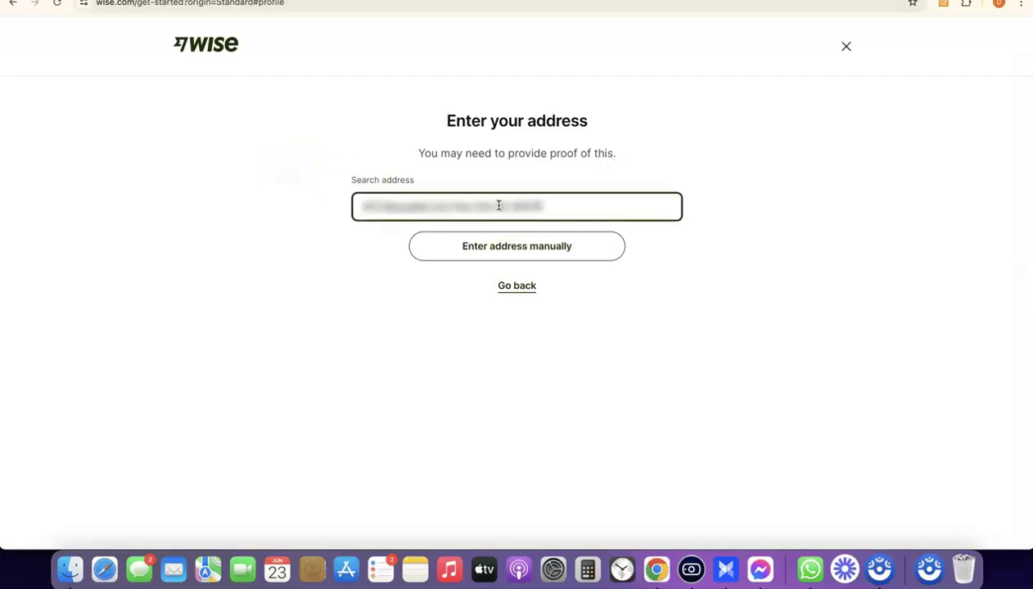
left_click(671, 239)
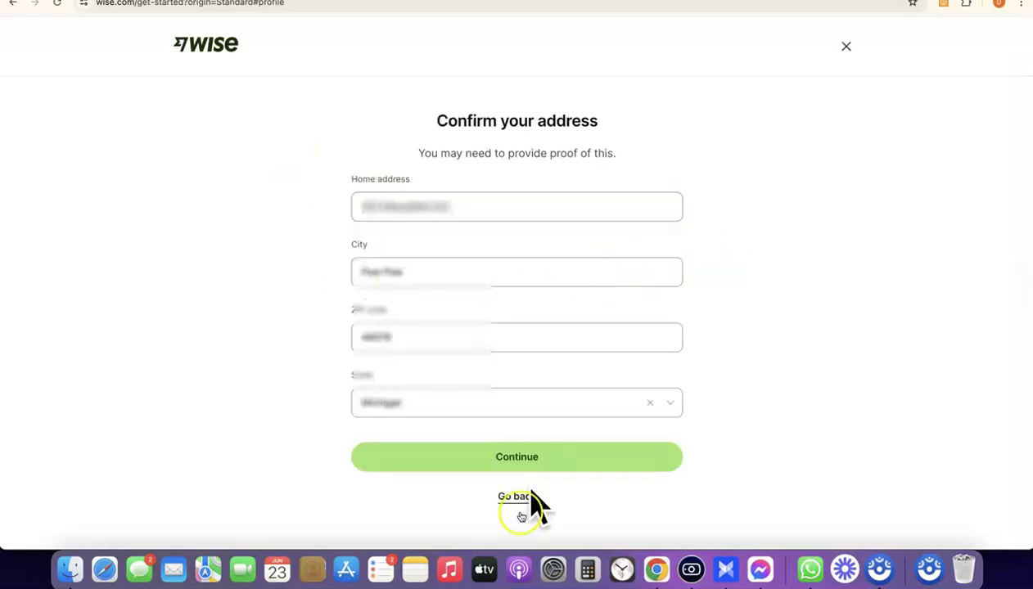
left_click(516, 460)
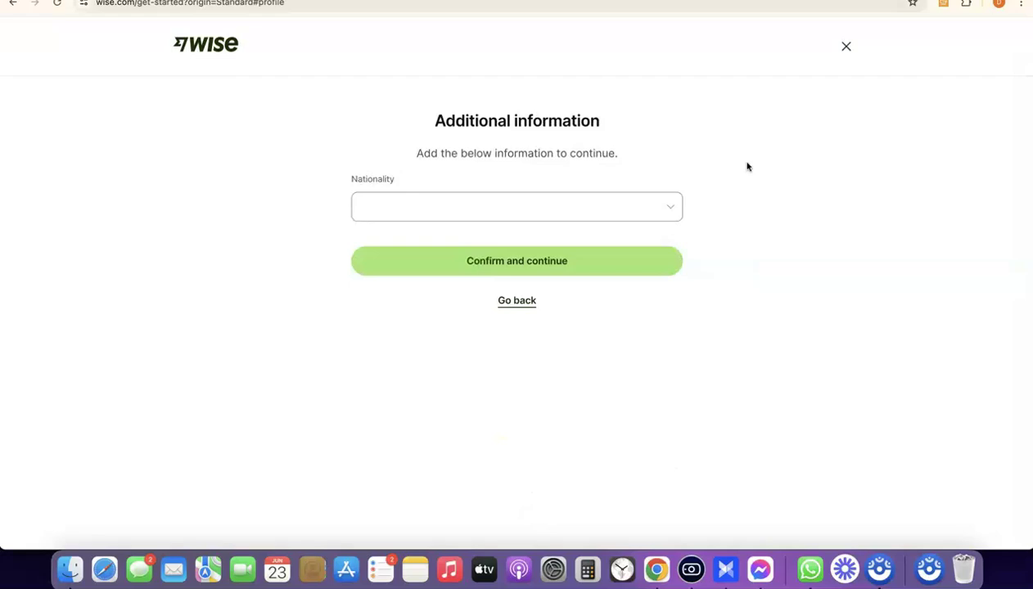
Pick the nationality from the dropdown list and confirm.
left_click(659, 206)
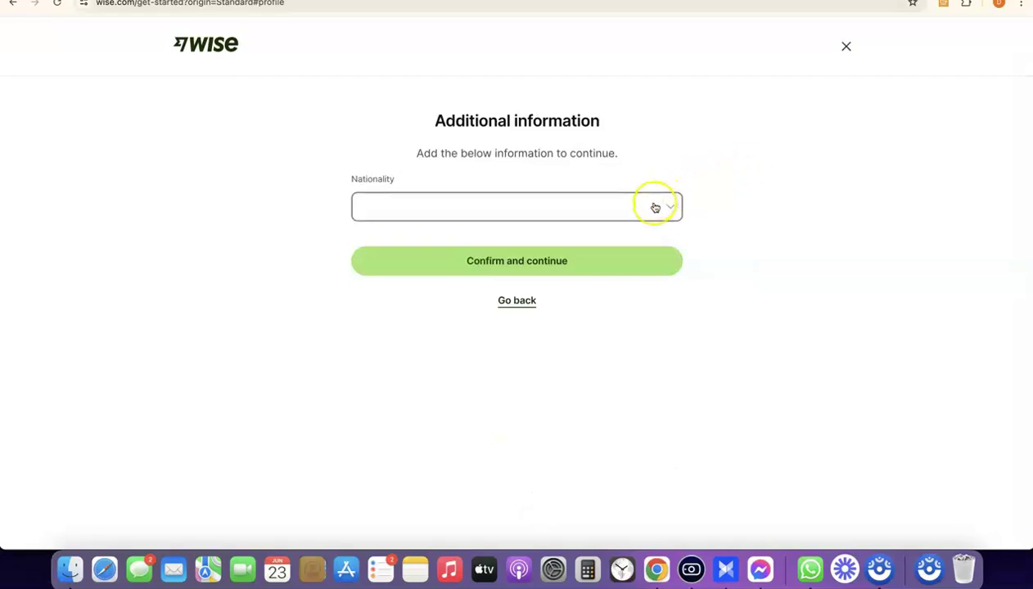
scroll(452, 278, "down", 10)
scroll(436, 297, "down", 8)
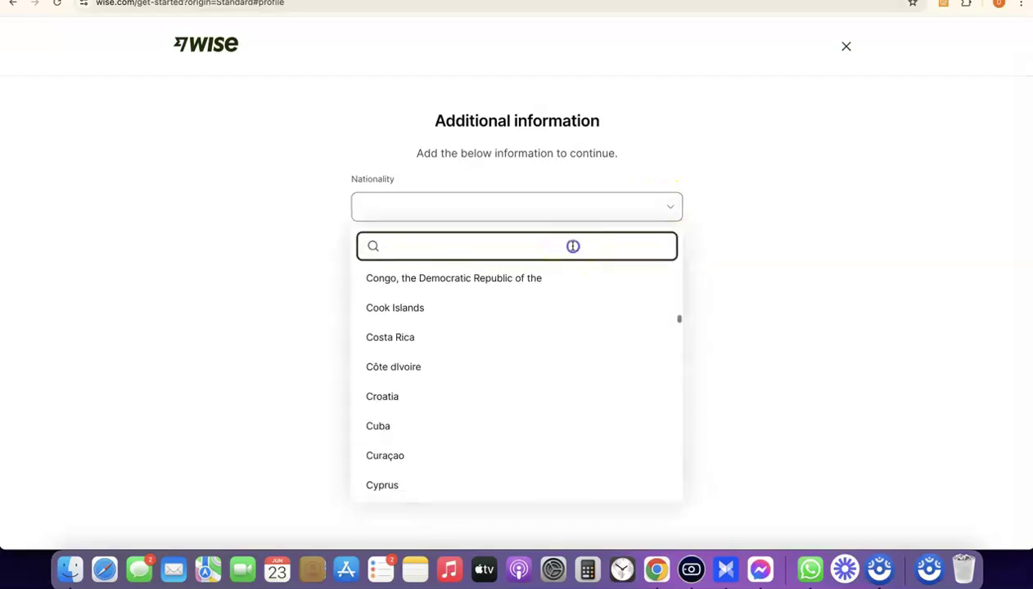
left_click(699, 217)
left_click(620, 260)
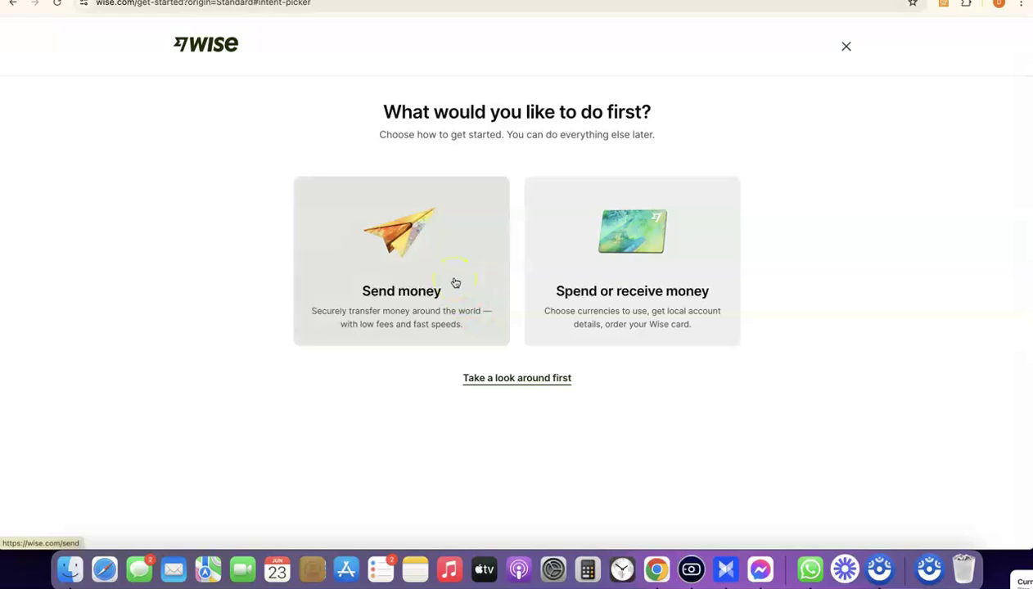
Pick 'Spend or receive money' as the first goal and continue.
left_click(607, 288)
left_click(513, 475)
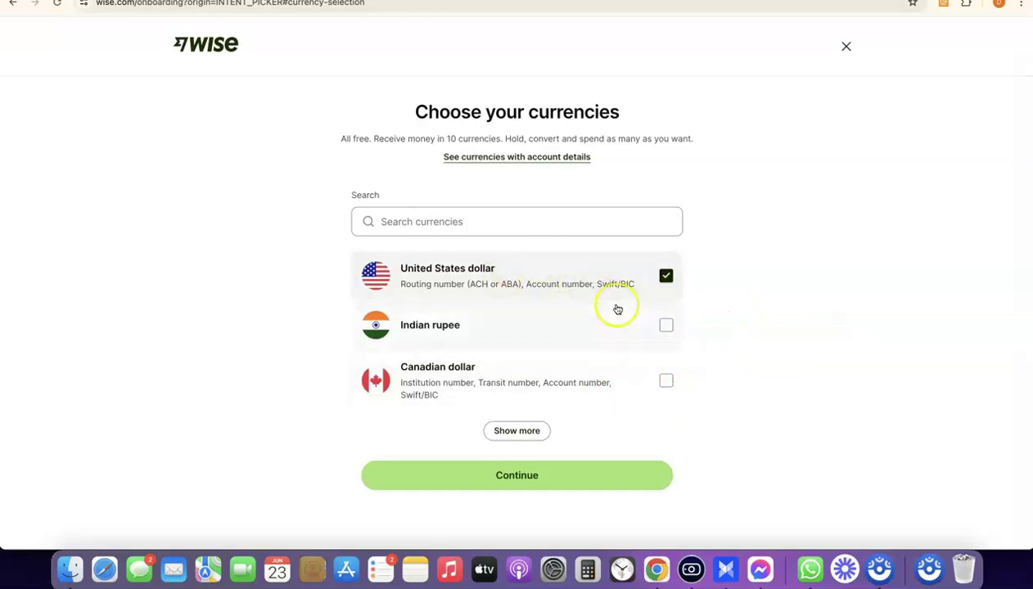
Keep United States dollar as the account currency and skip ordering a Wise card for now.
left_click(519, 479)
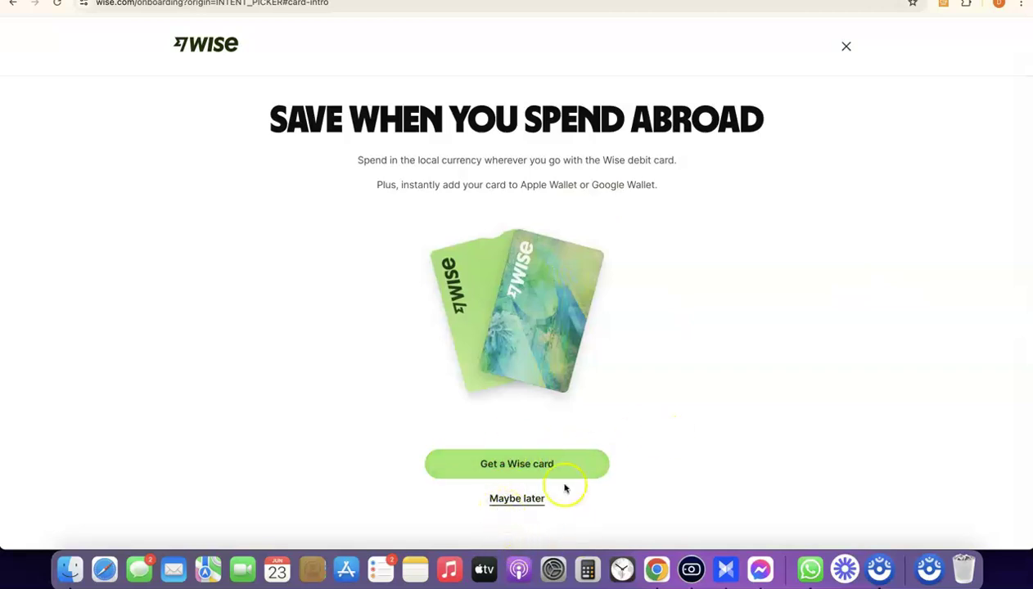
left_click(516, 499)
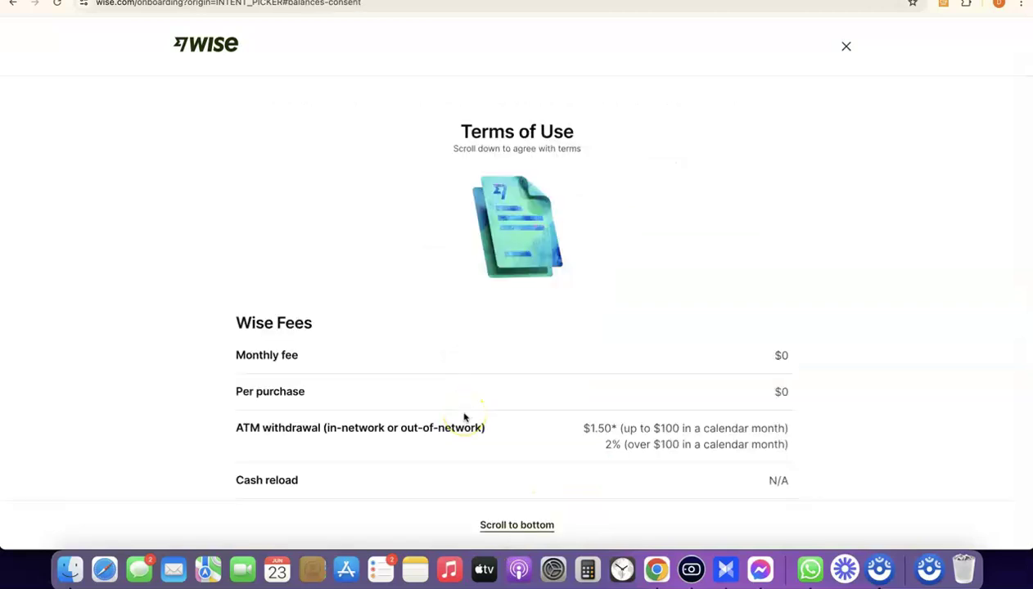
Scroll to the end of the Wise Terms of Use and agree to them.
left_click(517, 525)
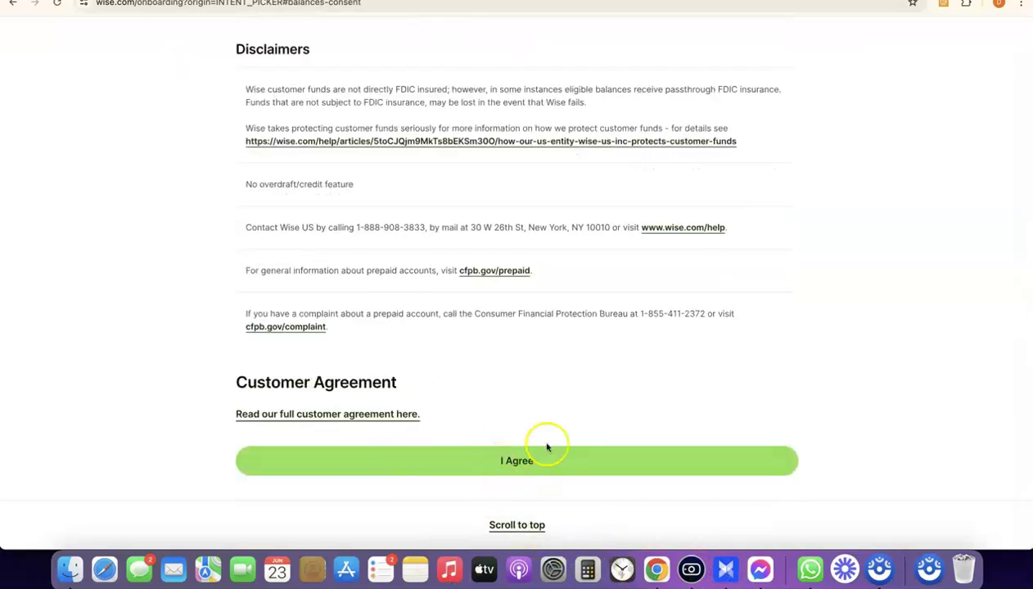
left_click(518, 462)
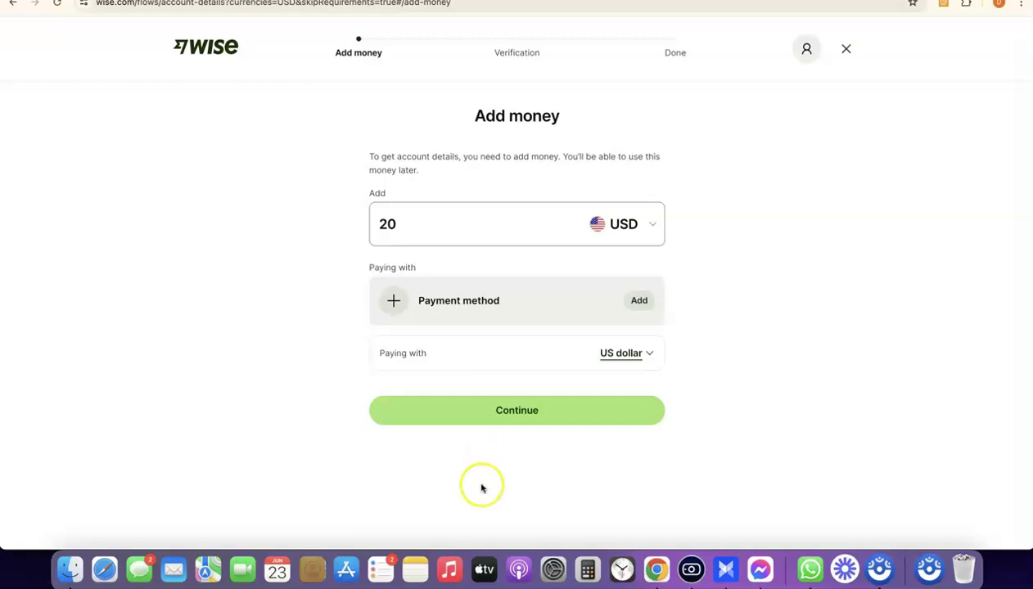
Try to continue adding 20 USD without selecting any payment method.
left_click(433, 227)
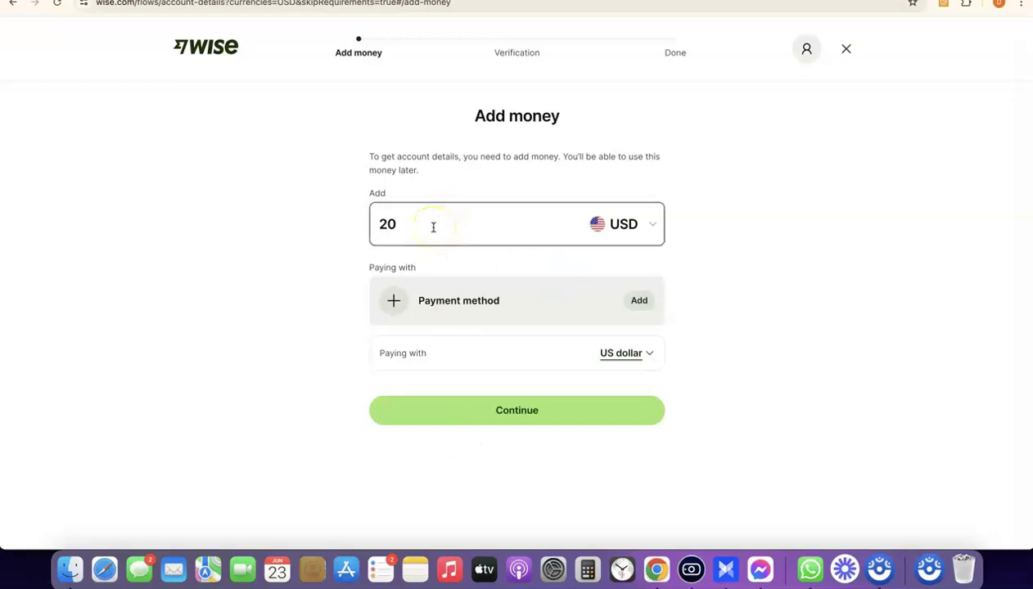
left_click(459, 216)
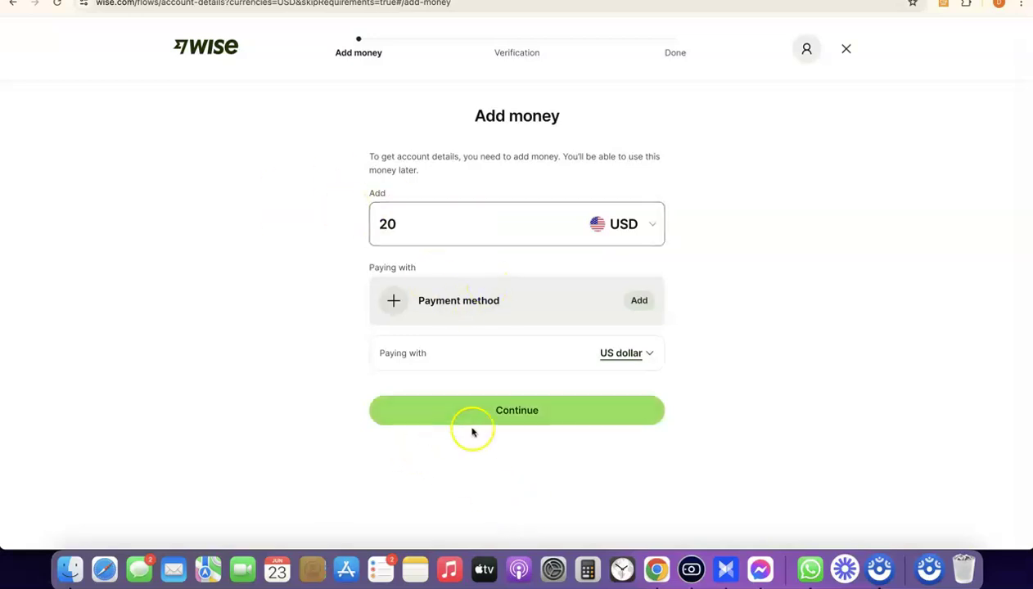
left_click(511, 409)
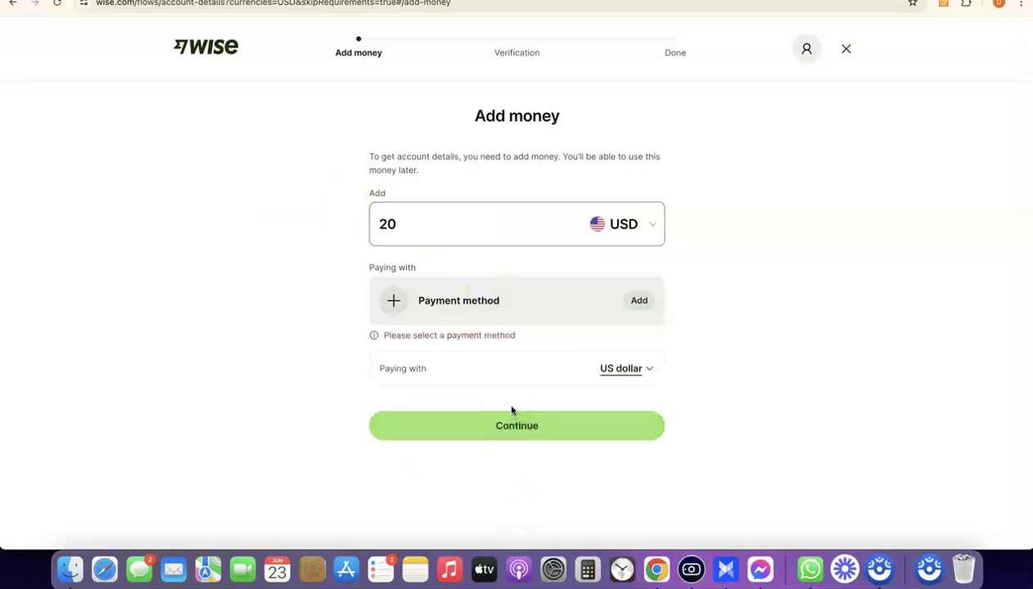
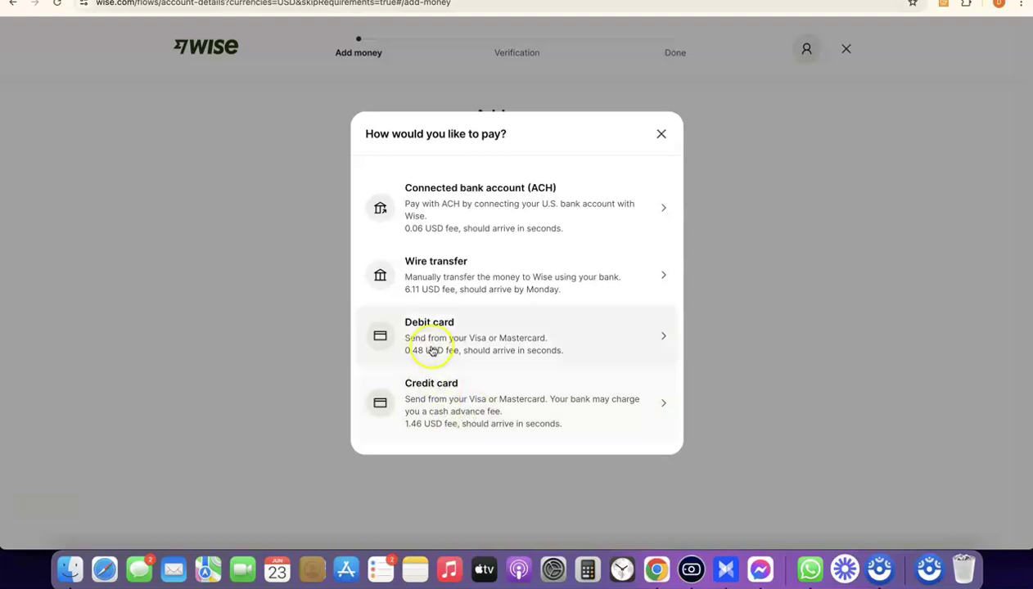
Try credit card, then settle on debit card as the top-up payment method, totalling 20.48 USD.
left_click(425, 400)
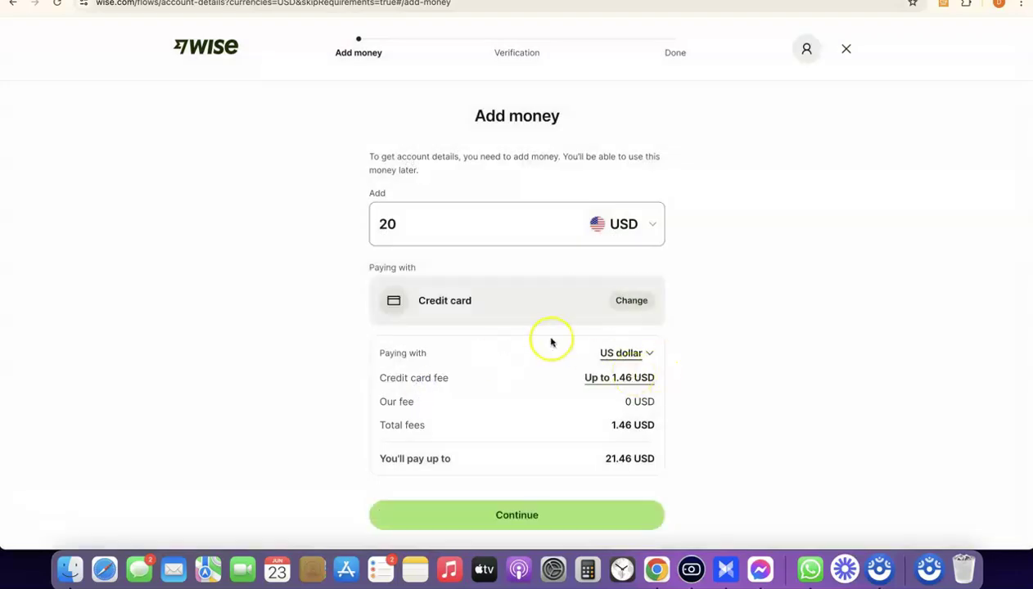
left_click(623, 299)
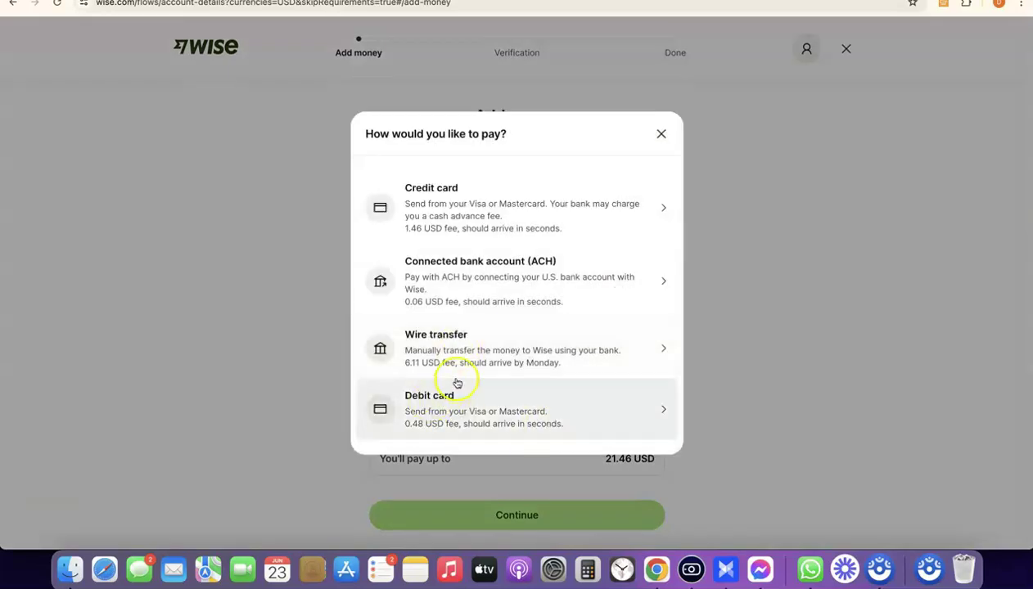
left_click(412, 407)
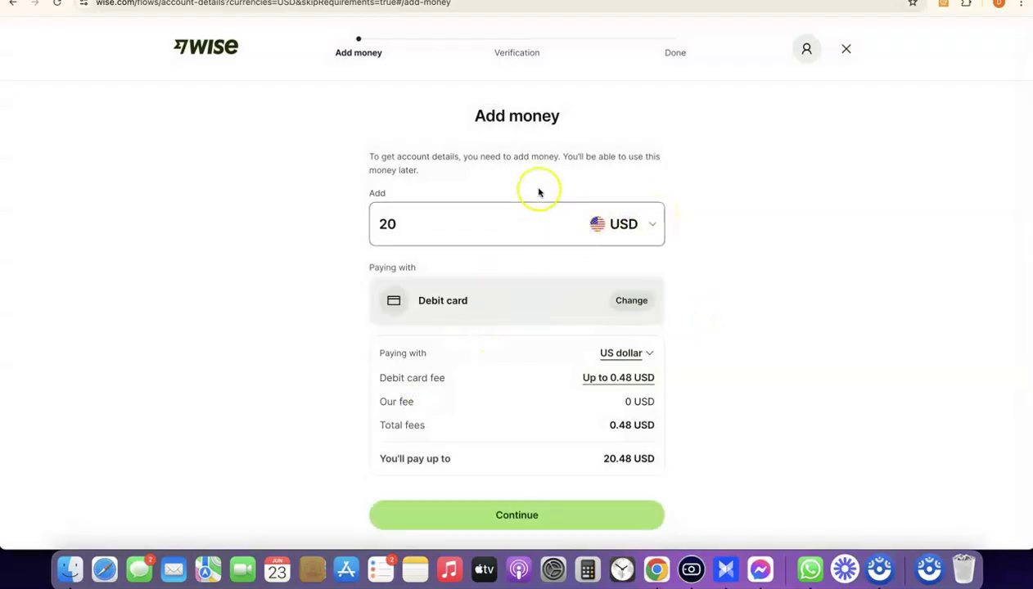
scroll(597, 262, "down", 1)
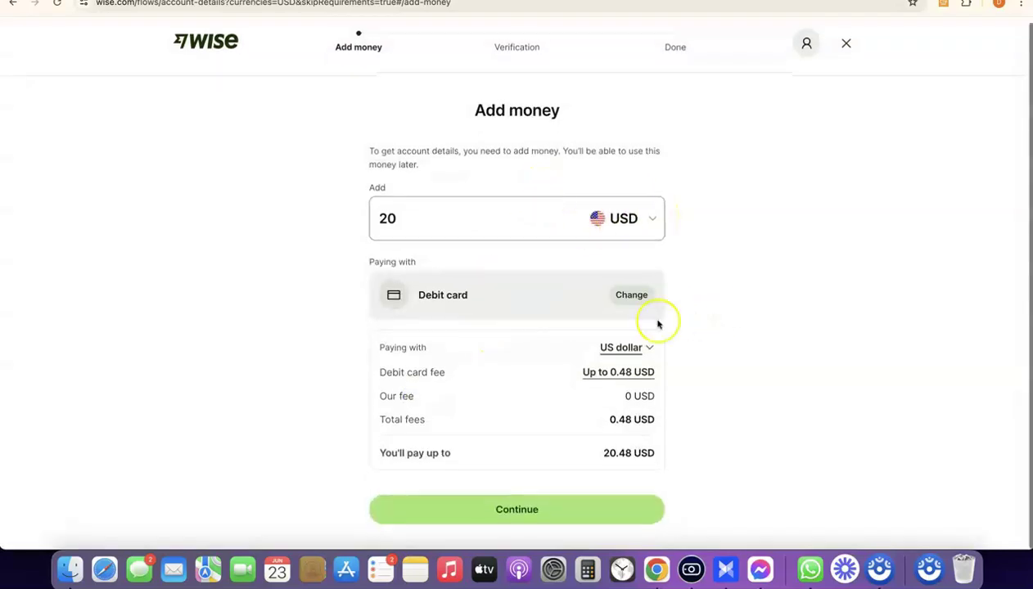
left_click(619, 467)
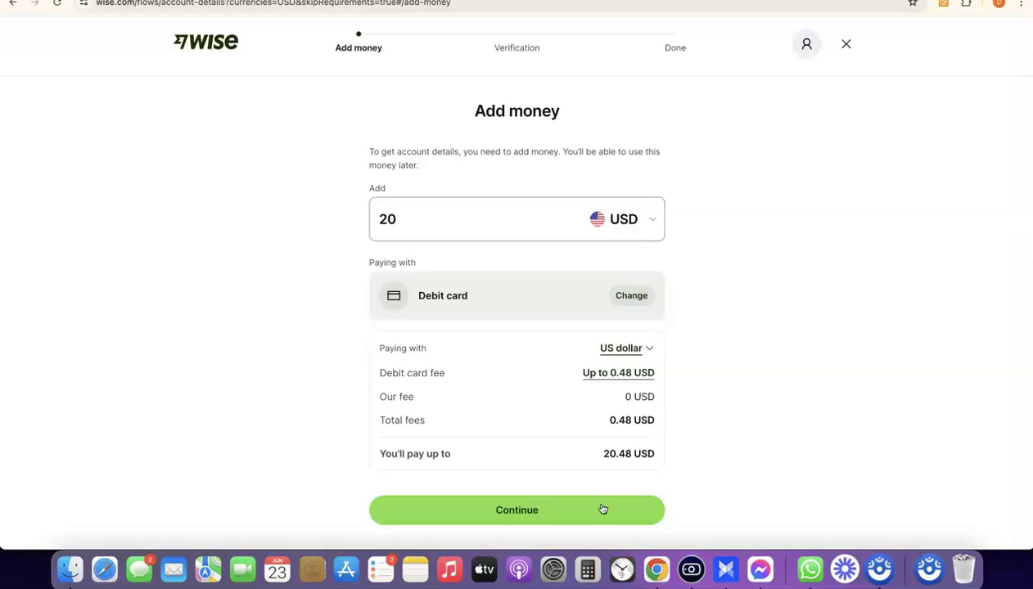
Continue with the debit card top-up, leaving the payment method reset to 'Add'.
left_click(590, 507)
left_click(770, 166)
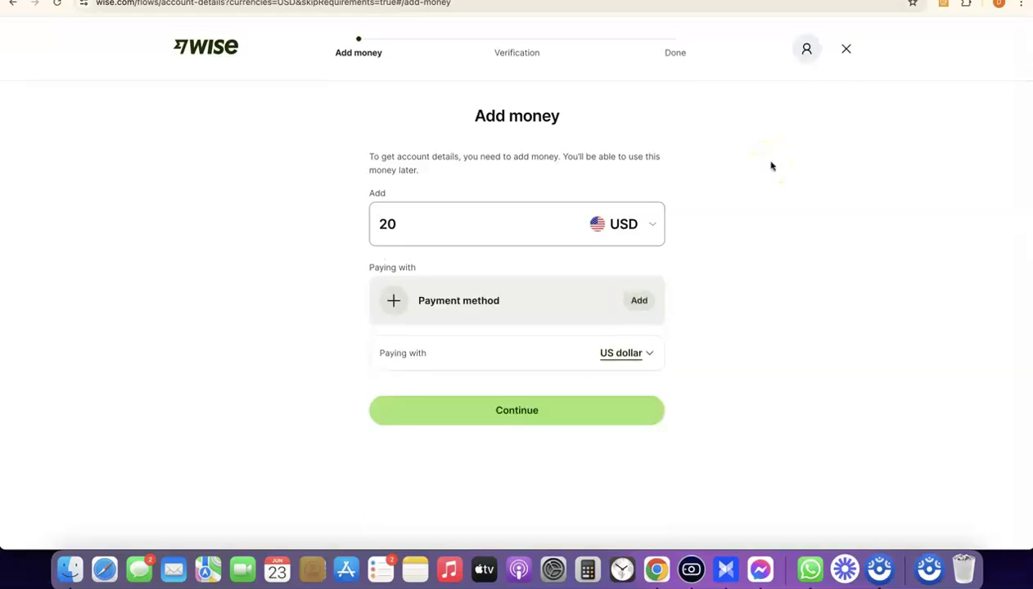